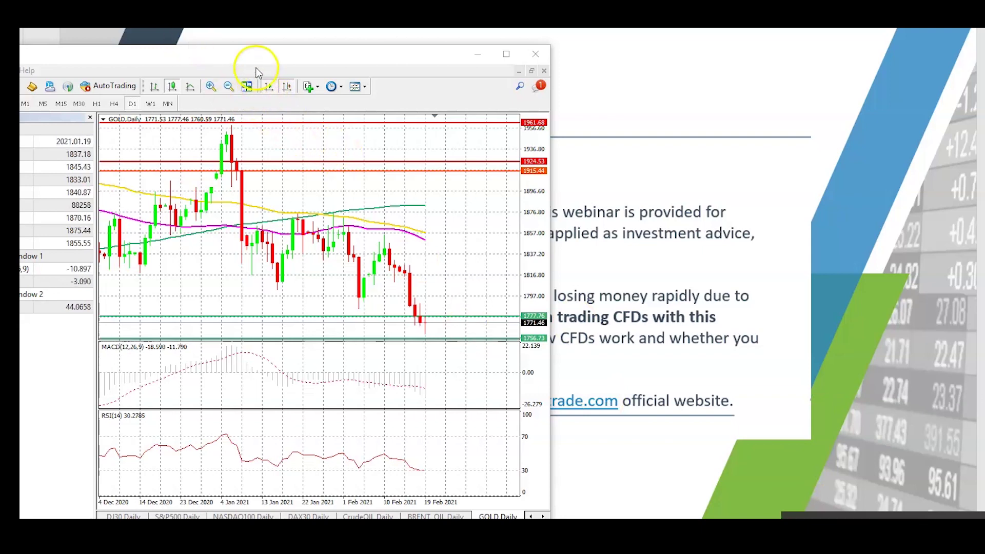
Step: Move the MT4 window back on screen and widen it so the GOLD daily chart fills the view
left_click_drag(253, 55, 699, 47)
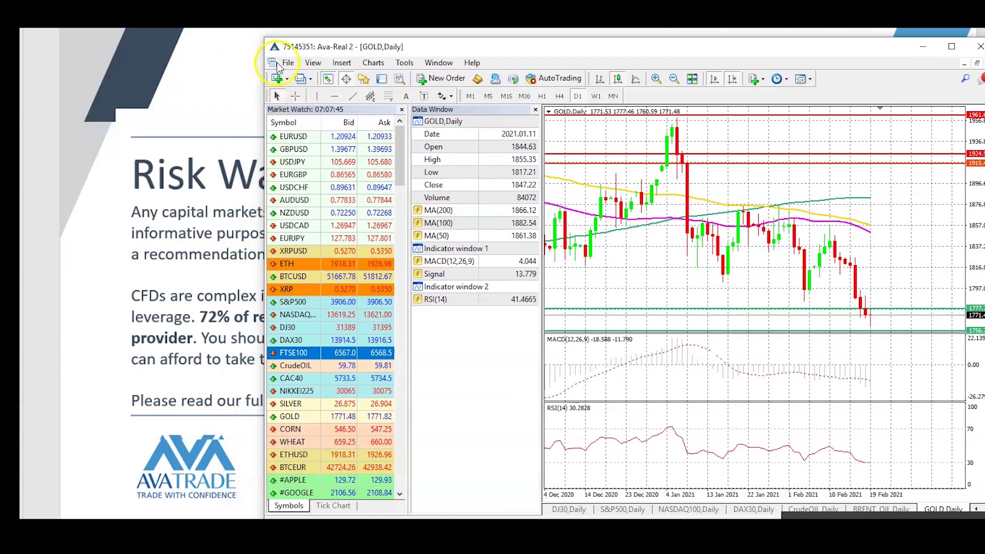
left_click_drag(264, 38, 29, 21)
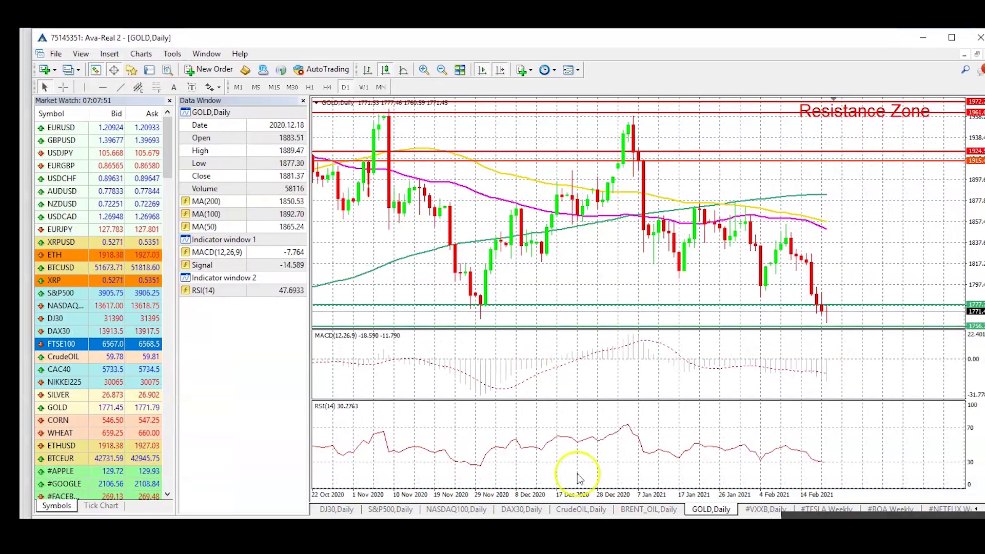
Step: Compress the GOLD price scale vertically so the lower green support line comes into view
left_click(771, 517)
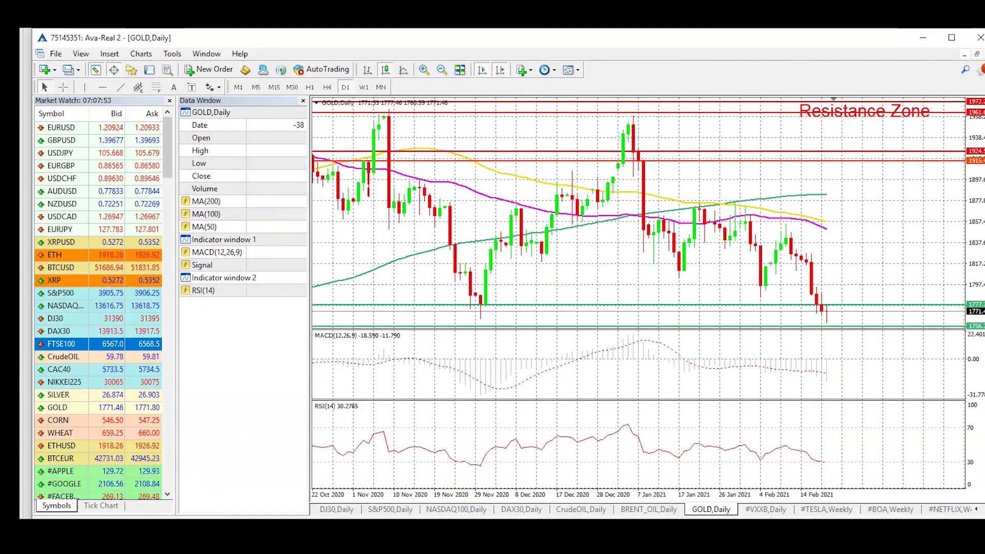
left_click_drag(971, 195, 972, 210)
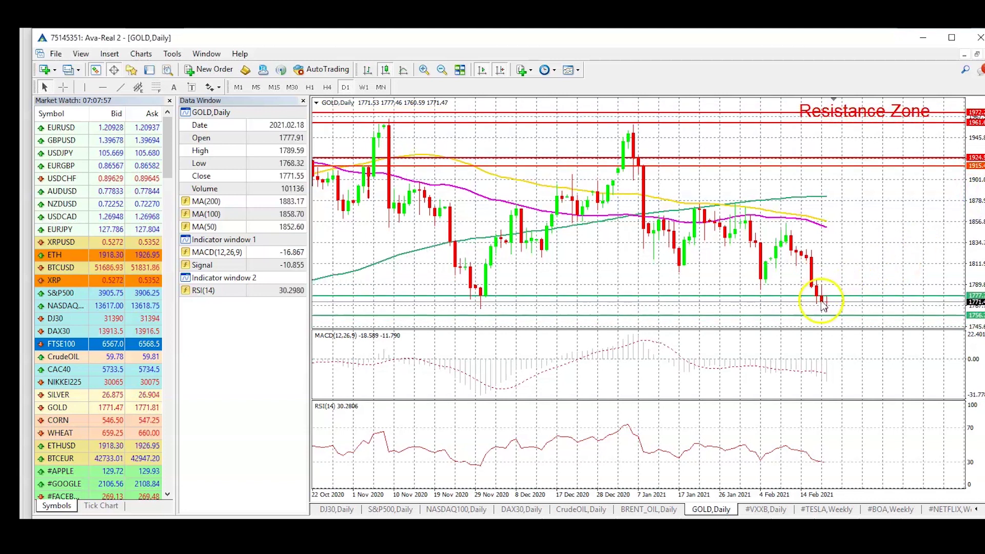
mouse_move(823, 307)
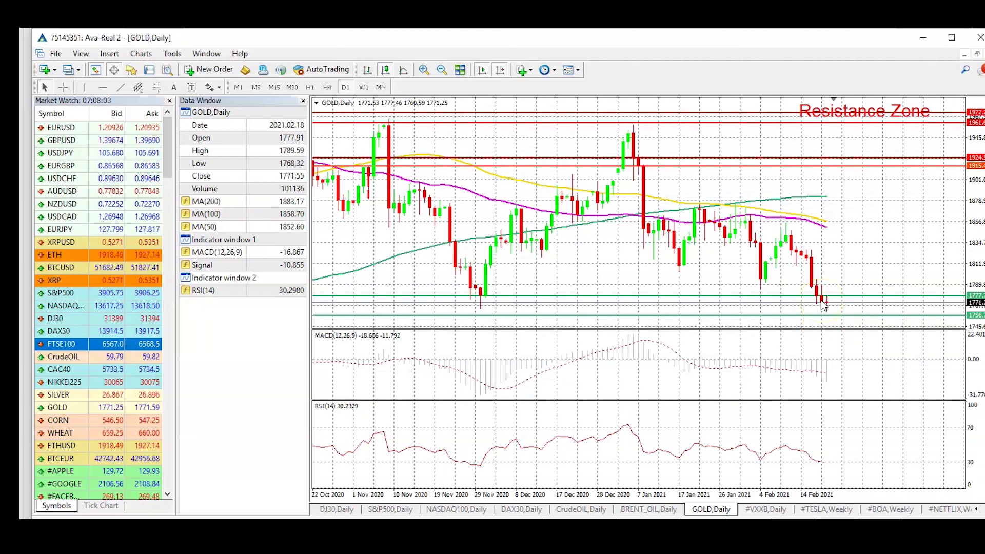
left_click(875, 293)
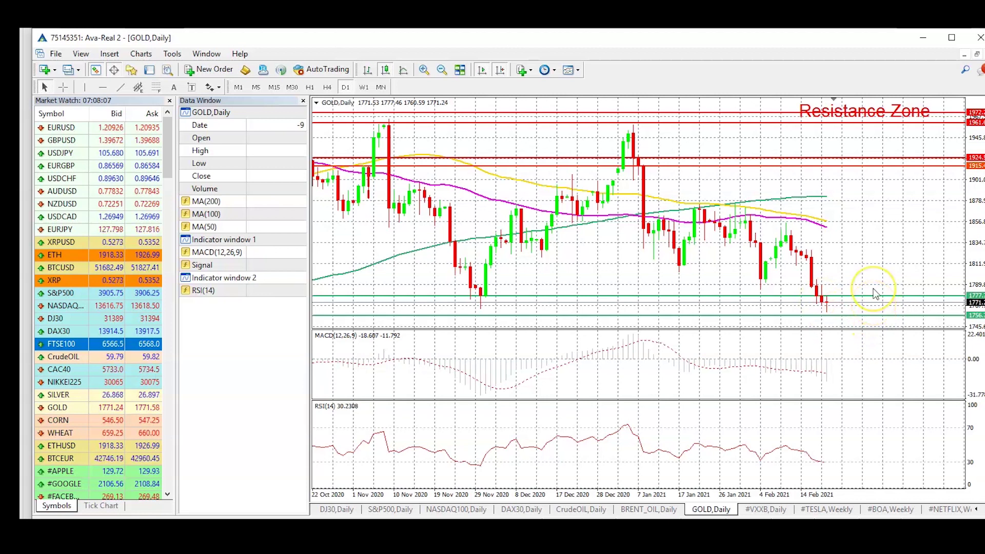
Step: Point out the 50- and 100-period moving averages and the latest daily candle
mouse_move(819, 231)
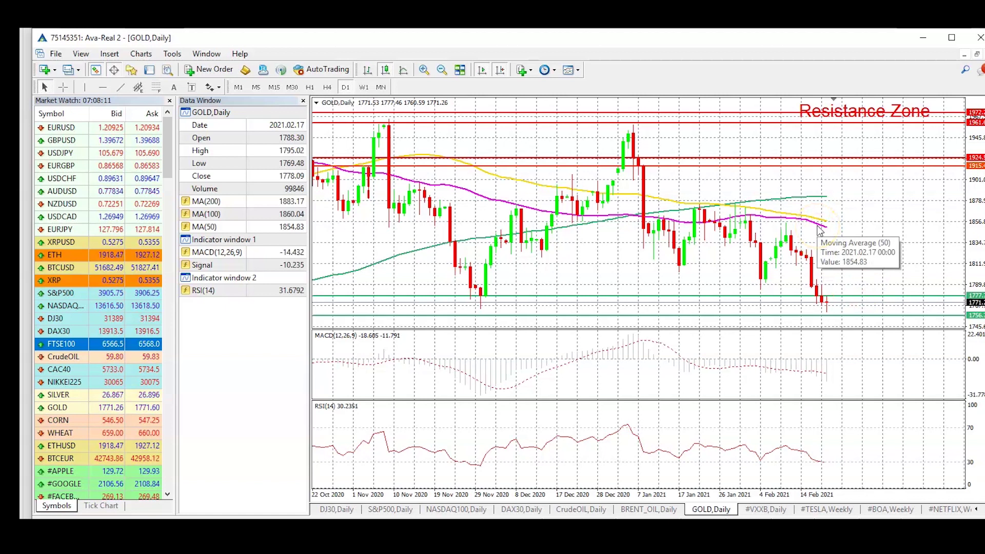
left_click(824, 224)
left_click(824, 224)
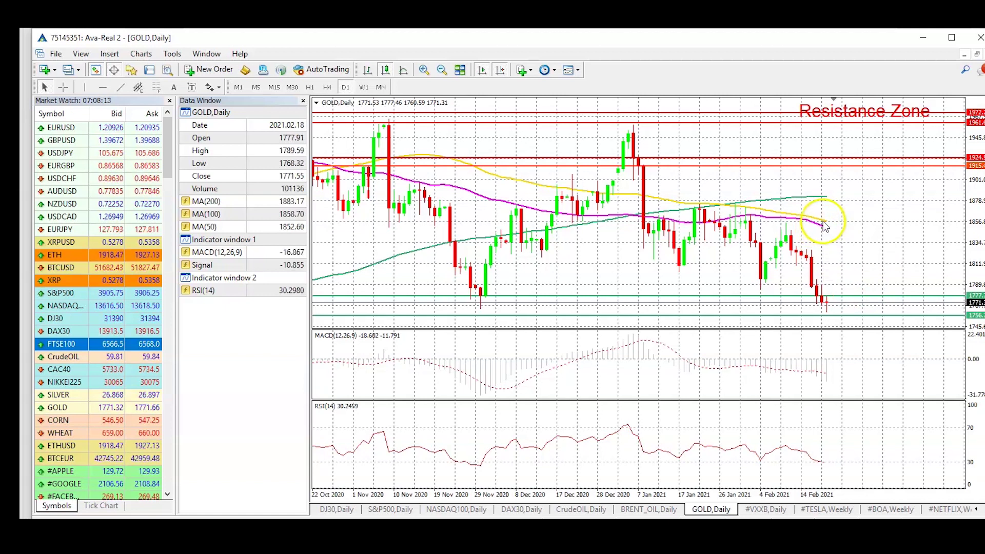
left_click(822, 206)
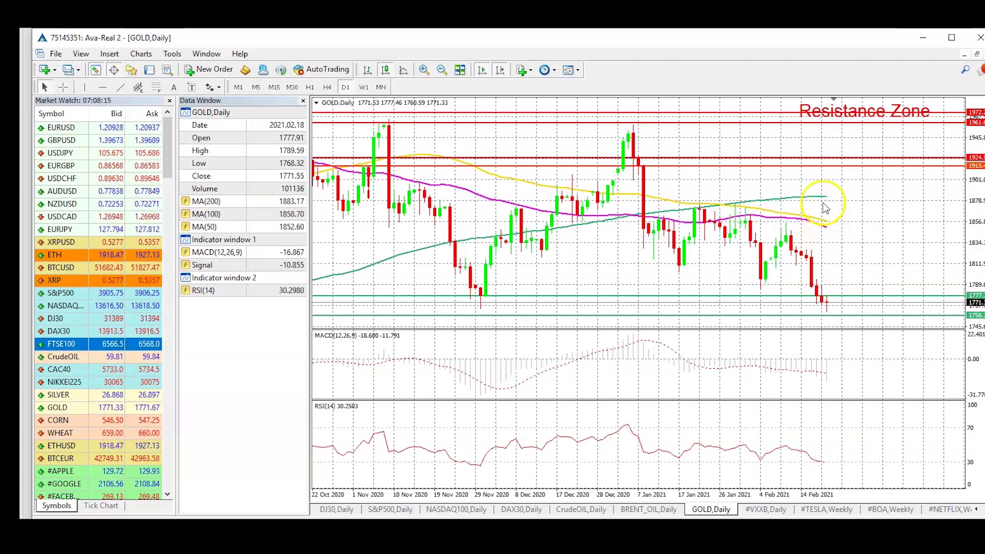
left_click(818, 308)
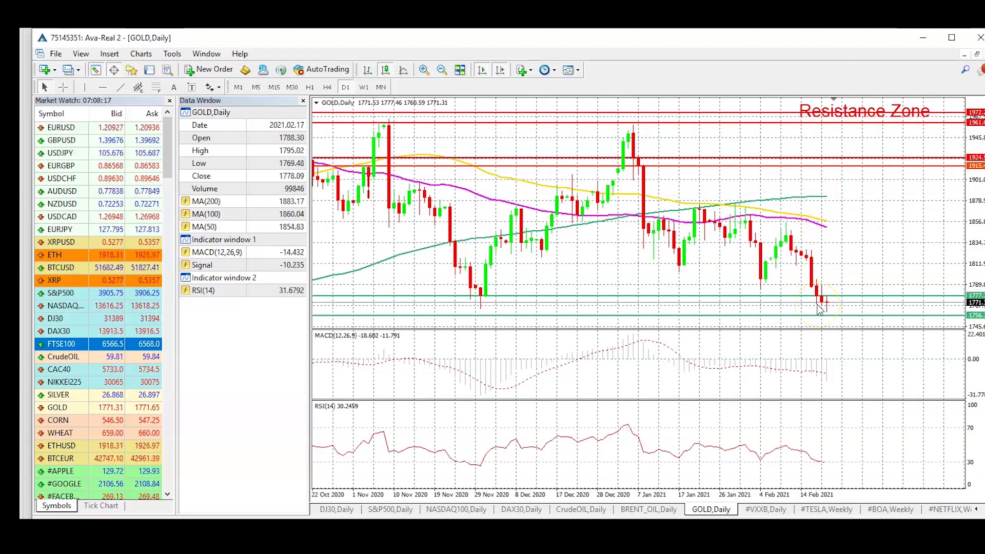
left_click(820, 228)
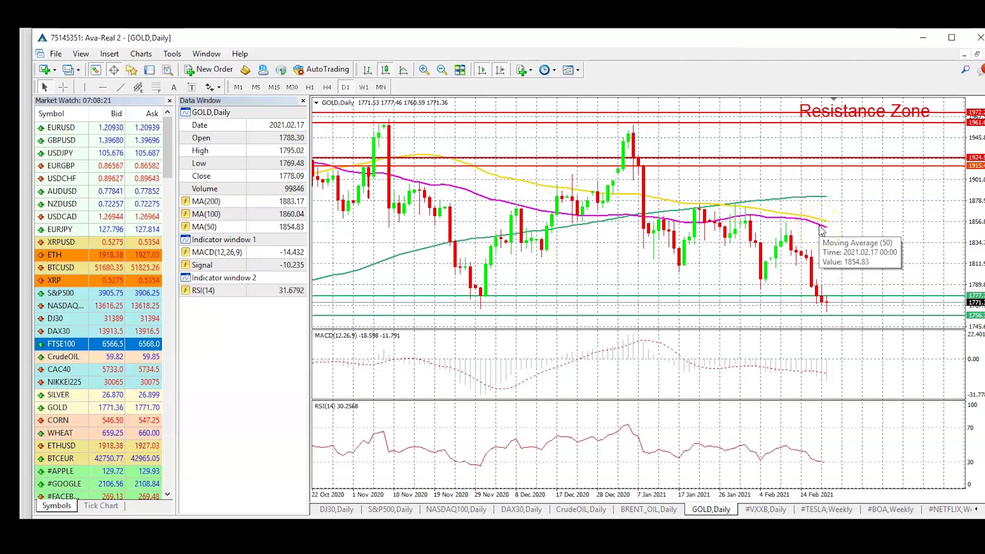
Step: Read the latest candle's open, high, low and close, and the RSI near 30 nearing oversold
left_click(834, 308)
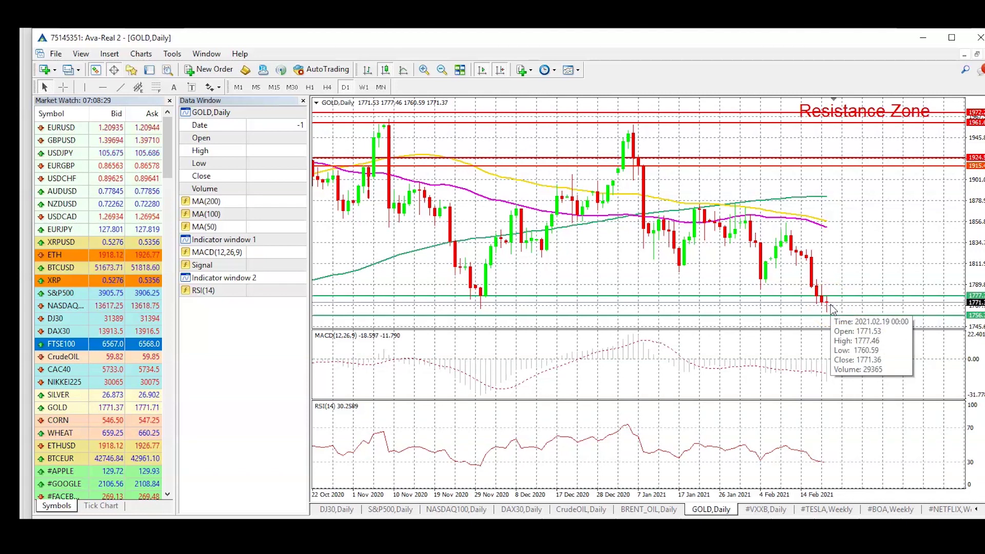
left_click(828, 416)
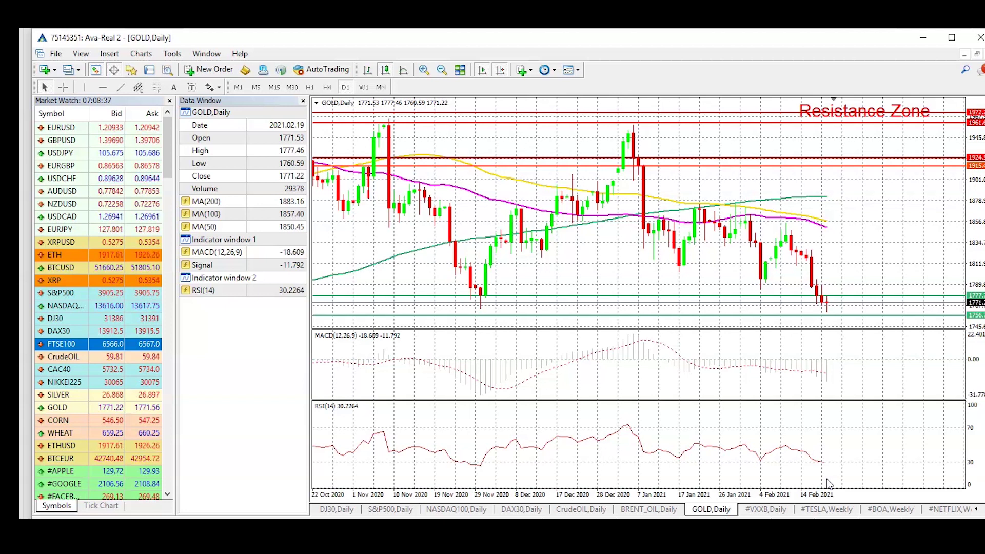
left_click(833, 472)
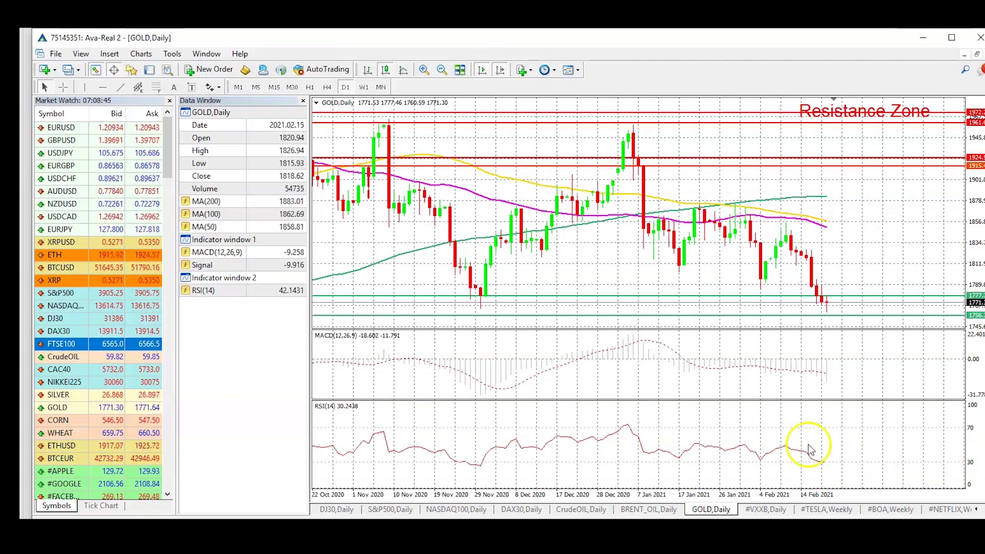
Step: Select the lower green support line and drag it slightly lower after reviewing back to late 2019
left_click(441, 70)
left_click(439, 76)
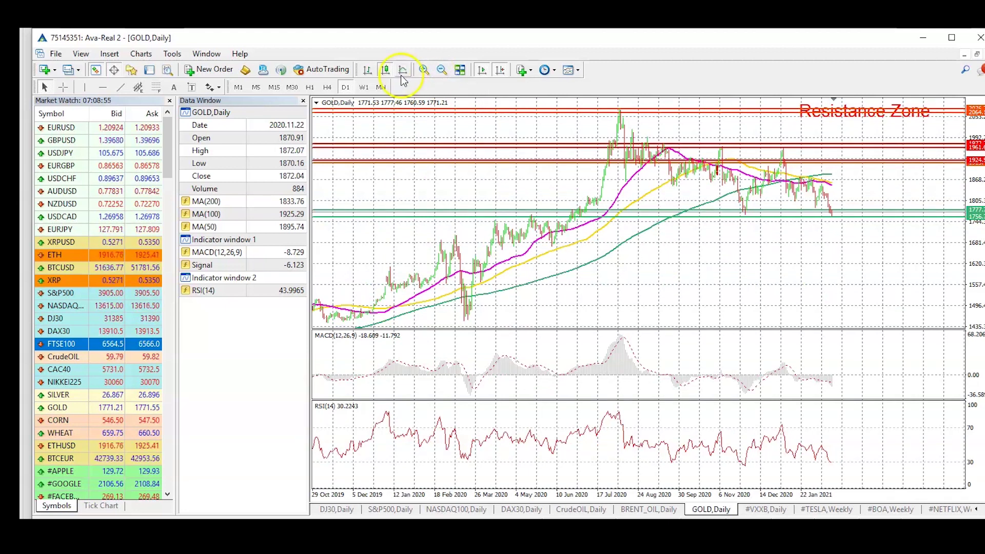
left_click(499, 70)
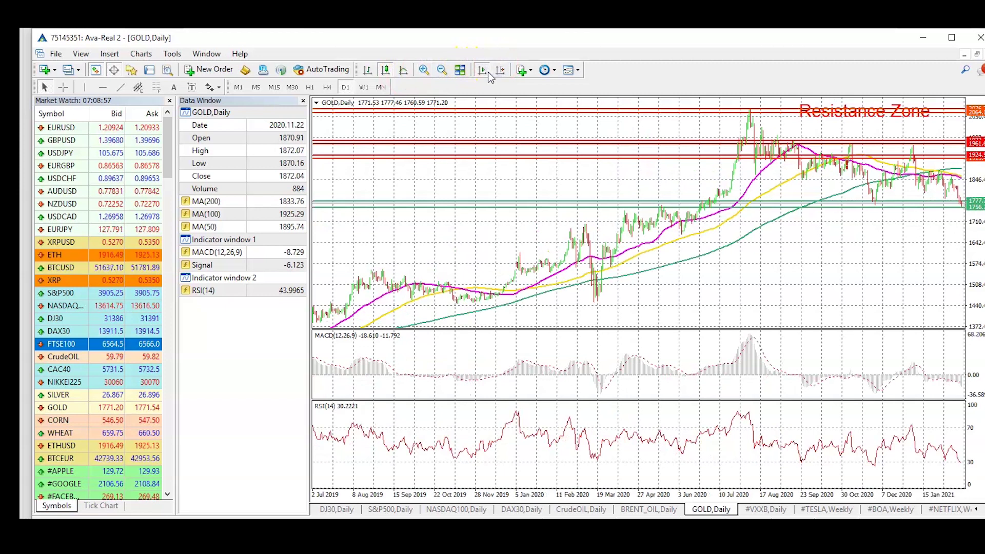
left_click(424, 71)
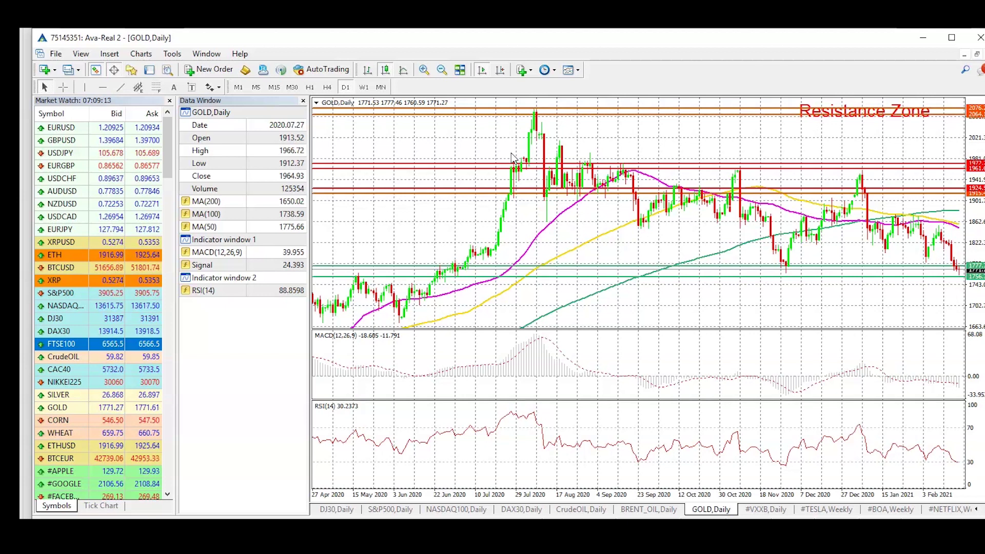
left_click(492, 194)
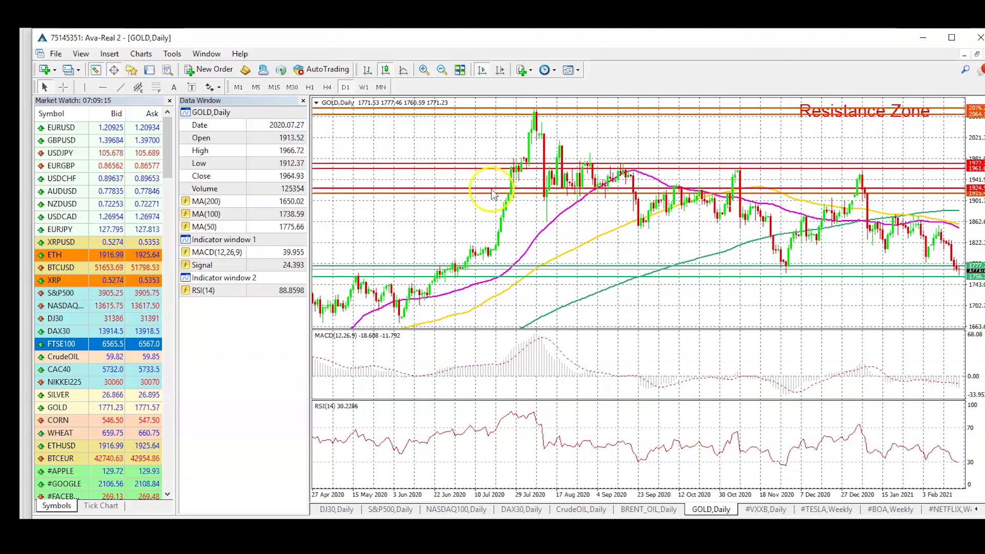
double_click(447, 277)
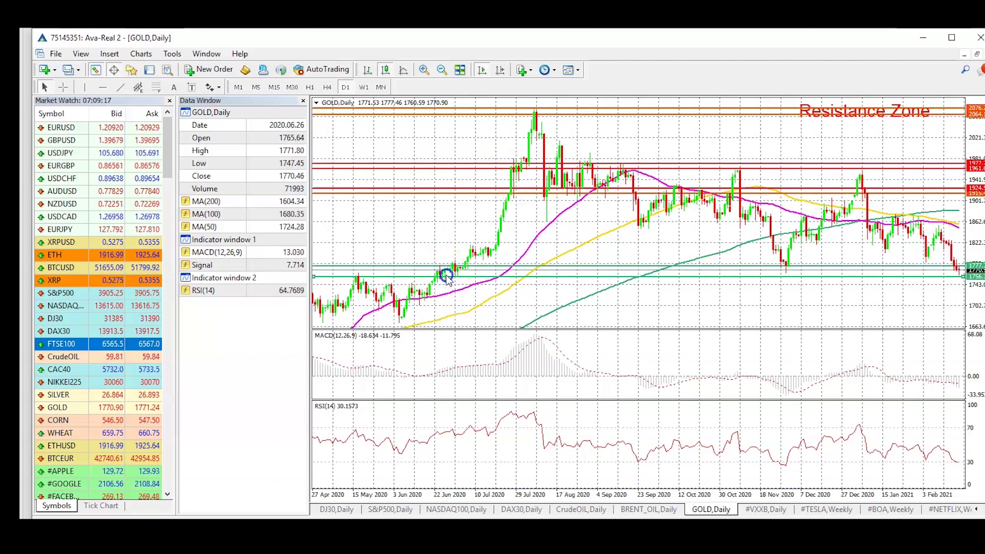
left_click_drag(447, 277, 448, 282)
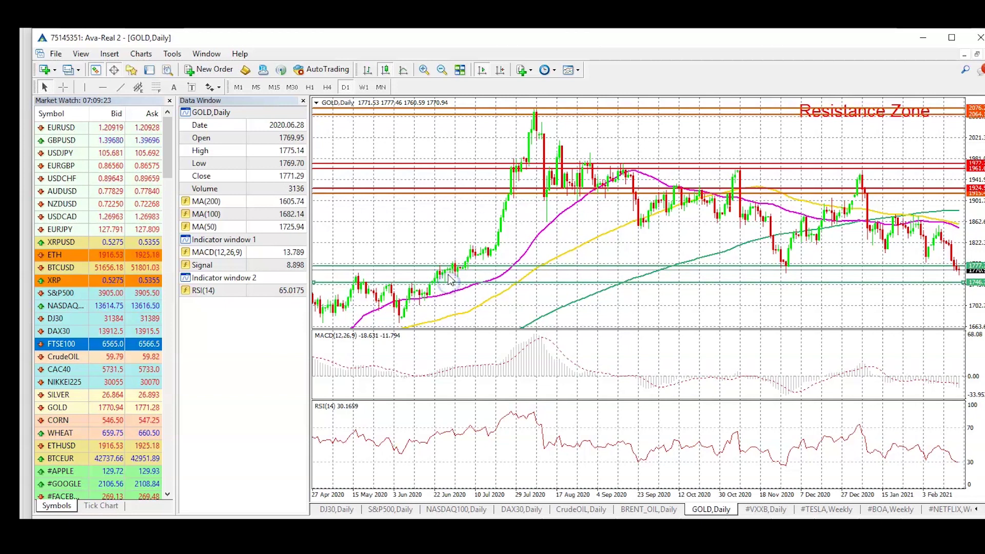
Step: Zoom in on the mid-2020 GOLD rally with Auto Scroll turned off
left_click(422, 70)
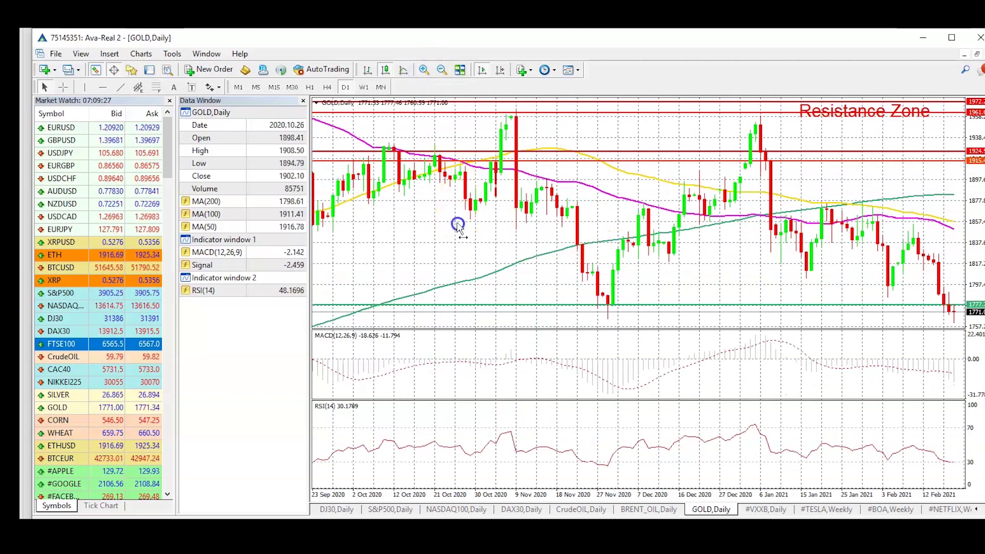
left_click_drag(458, 223, 681, 197)
scroll(752, 164, "down", 5)
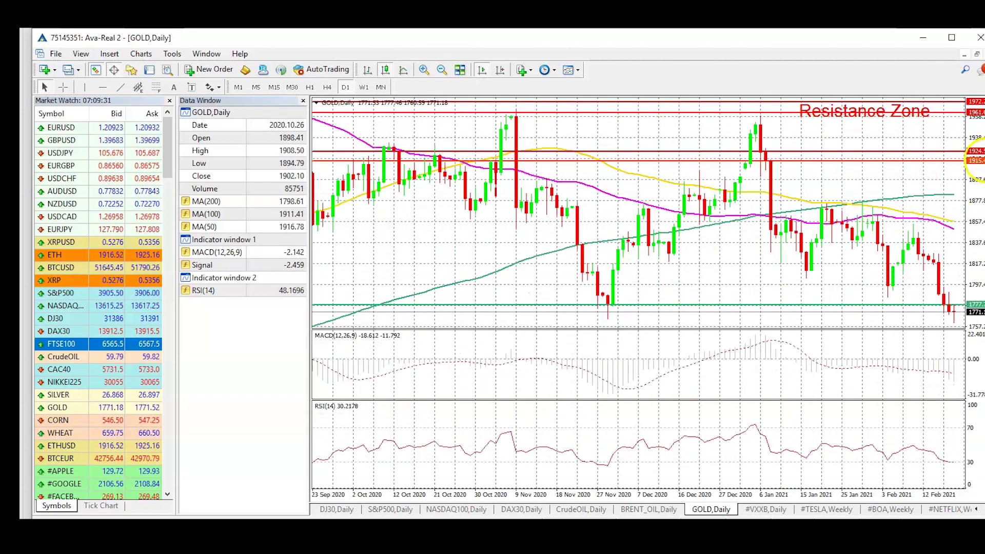
left_click(484, 71)
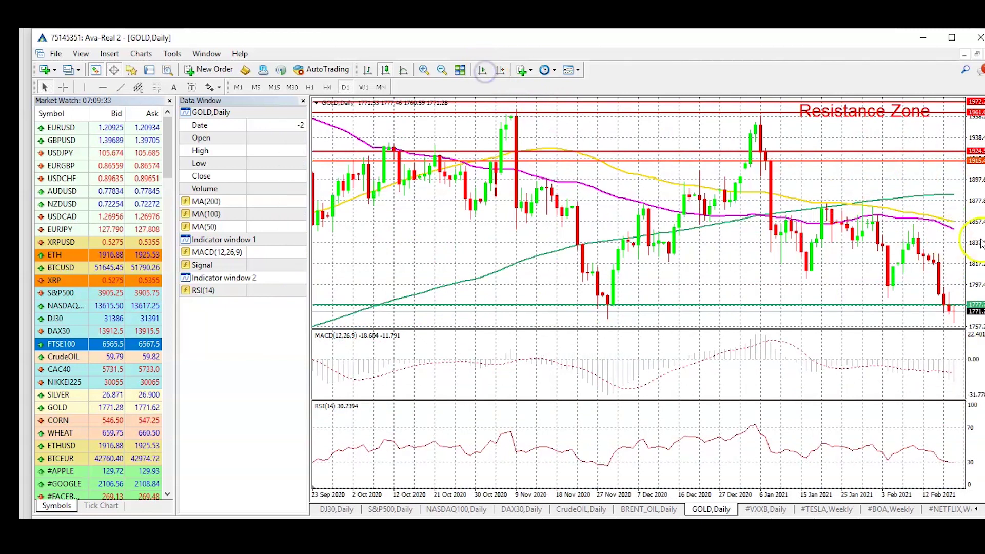
left_click(630, 316)
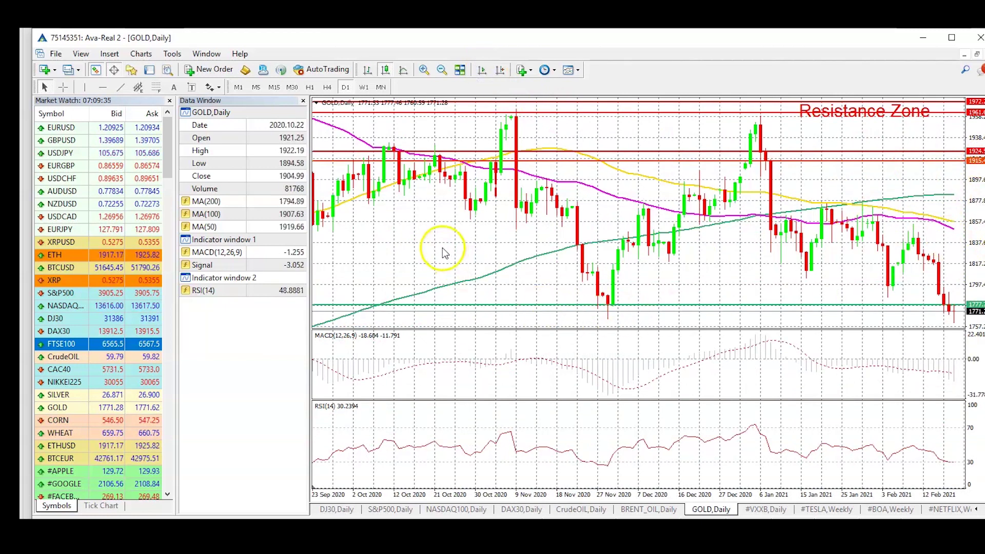
scroll(530, 191, "up", 5)
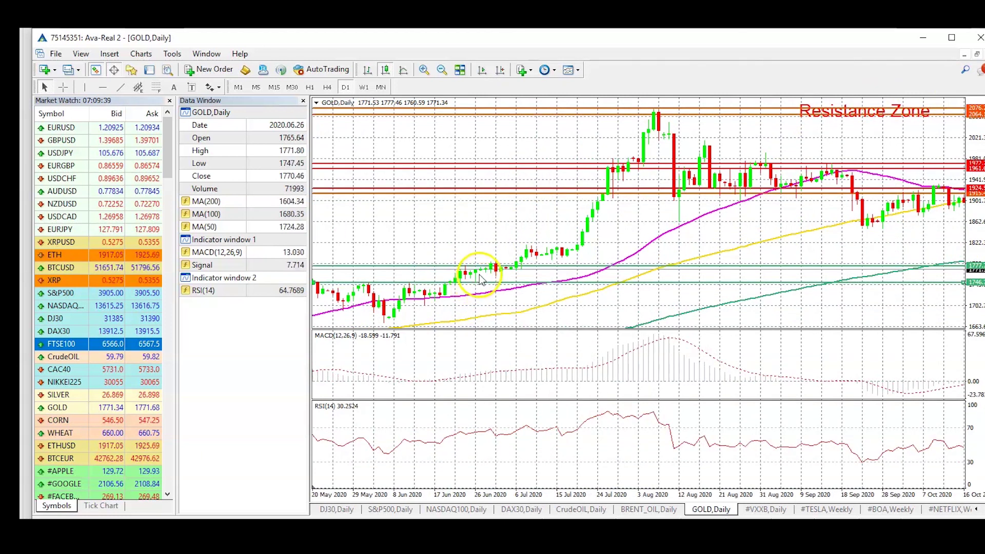
Step: Lower the upper green support line to about 1765
left_click(482, 267)
left_click(482, 267)
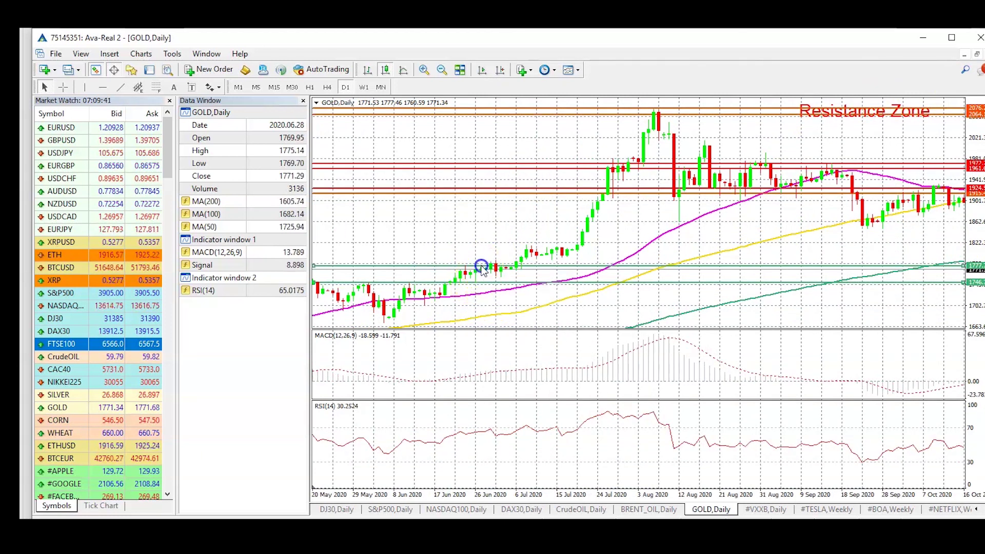
left_click_drag(482, 267, 482, 269)
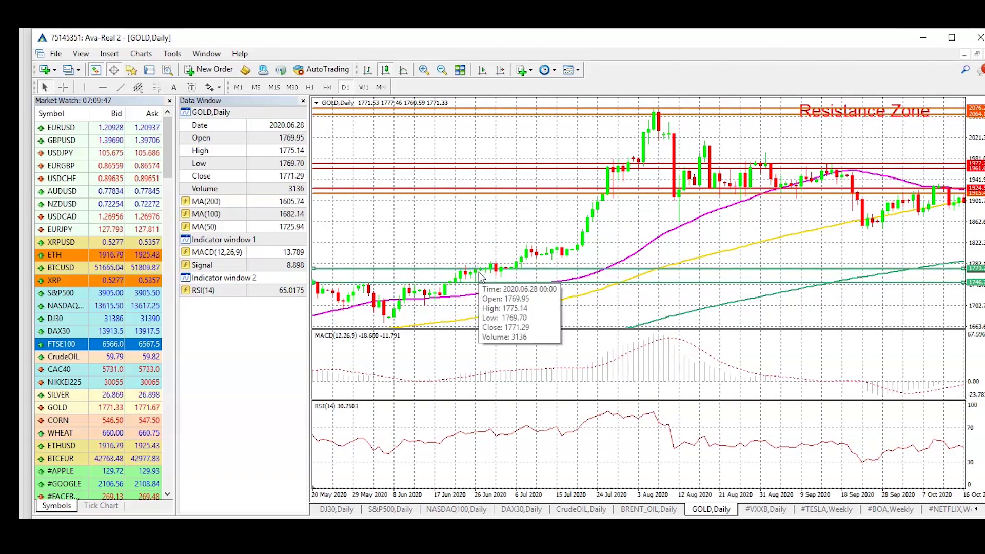
left_click(479, 280)
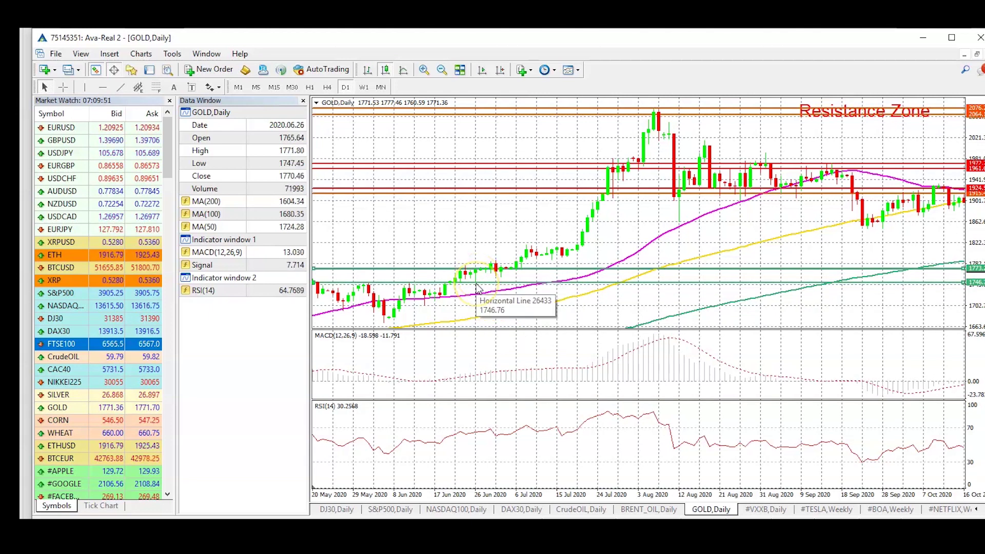
left_click(231, 488)
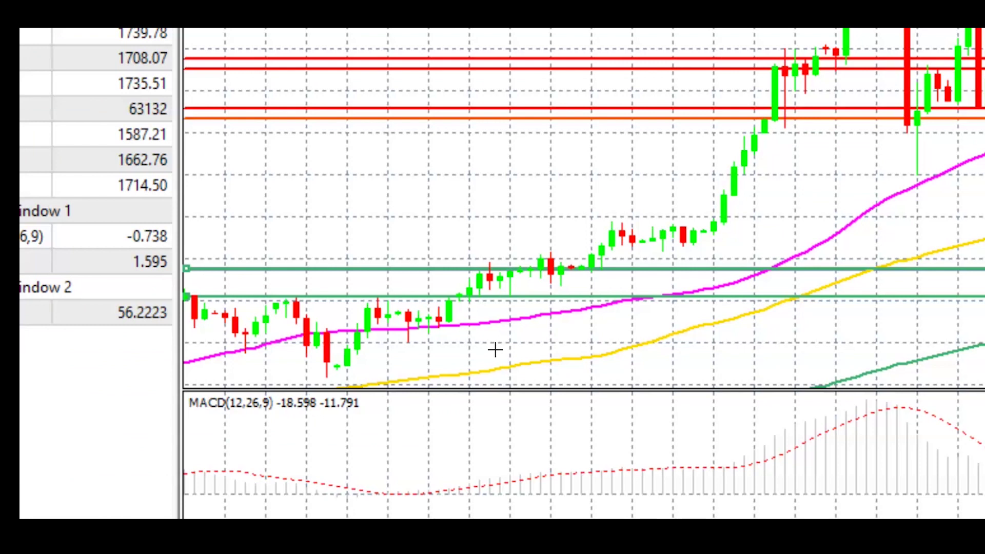
left_click(506, 284)
left_click(510, 288)
left_click(511, 303)
left_click(390, 365)
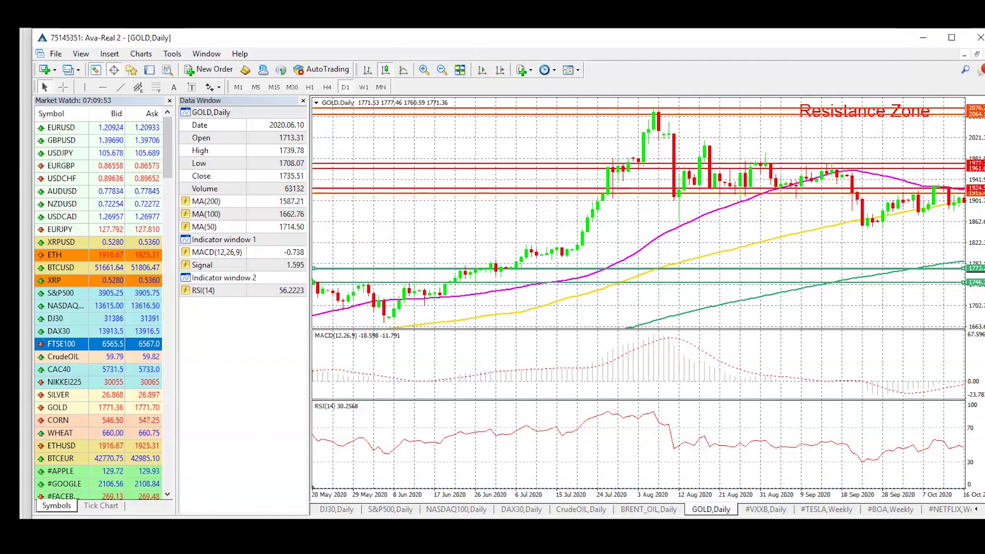
Step: Jump to the February 2021 bars and compress the price scale until both green support lines show
left_click(496, 69)
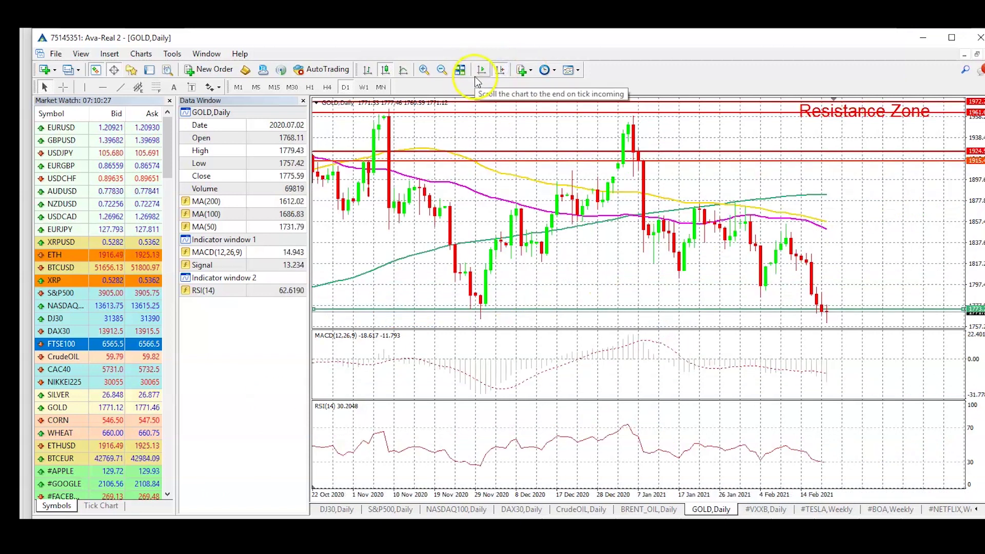
left_click_drag(977, 194, 978, 216)
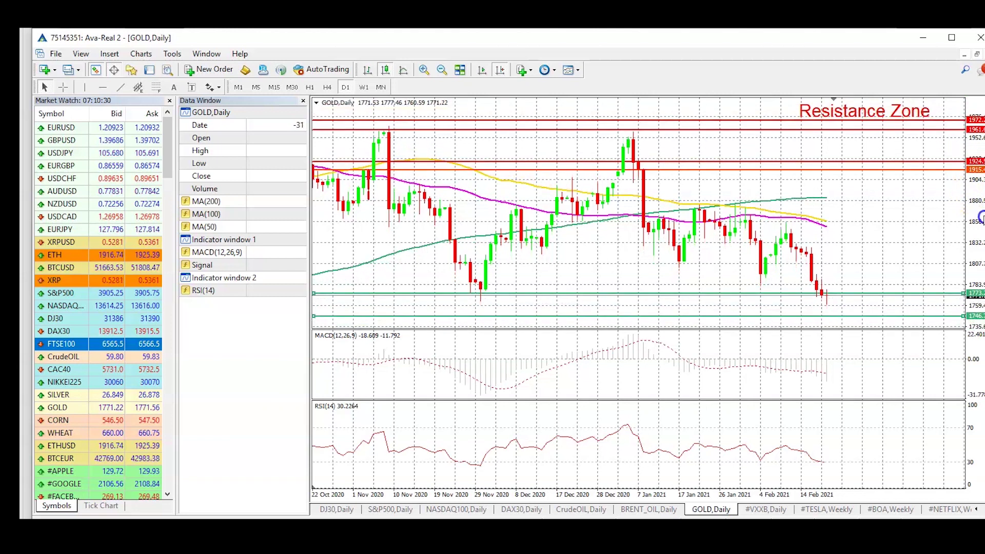
left_click(857, 310)
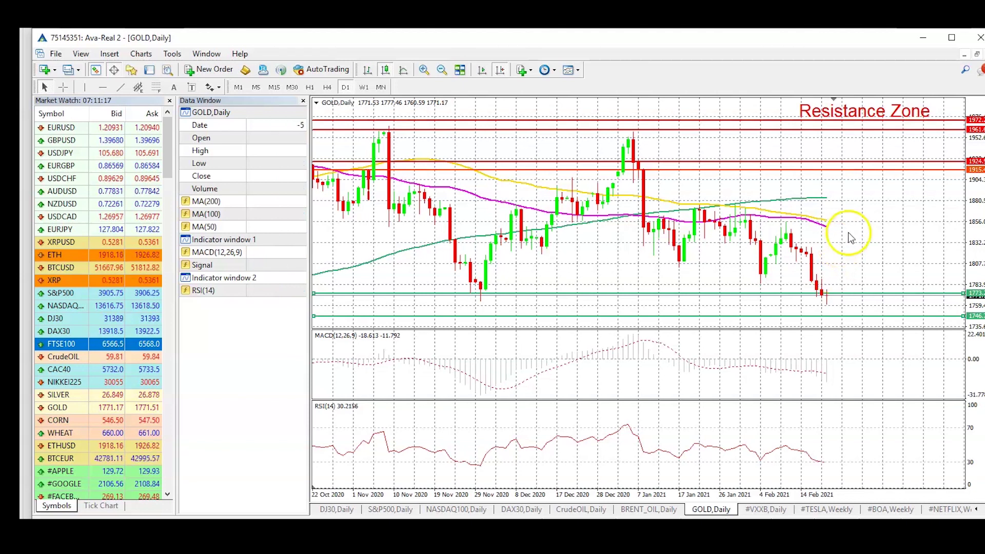
mouse_move(822, 231)
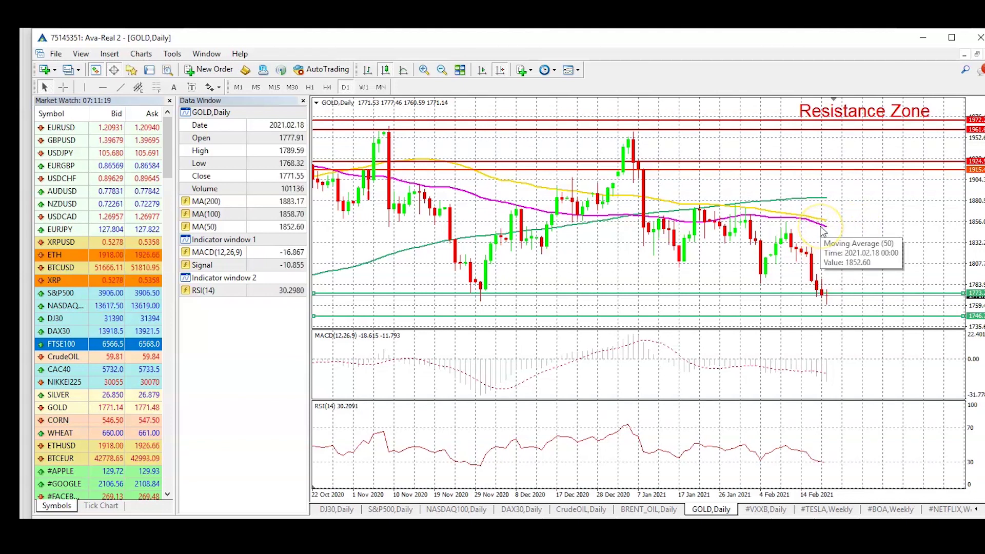